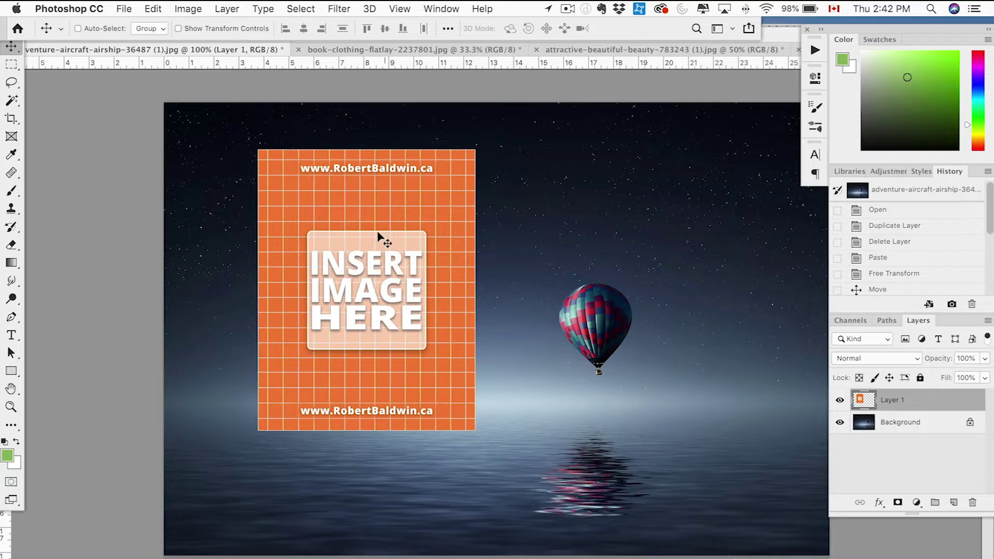
Step: Start Free Transform from the Edit menu and commit it without changes
left_click(199, 10)
mouse_move(153, 9)
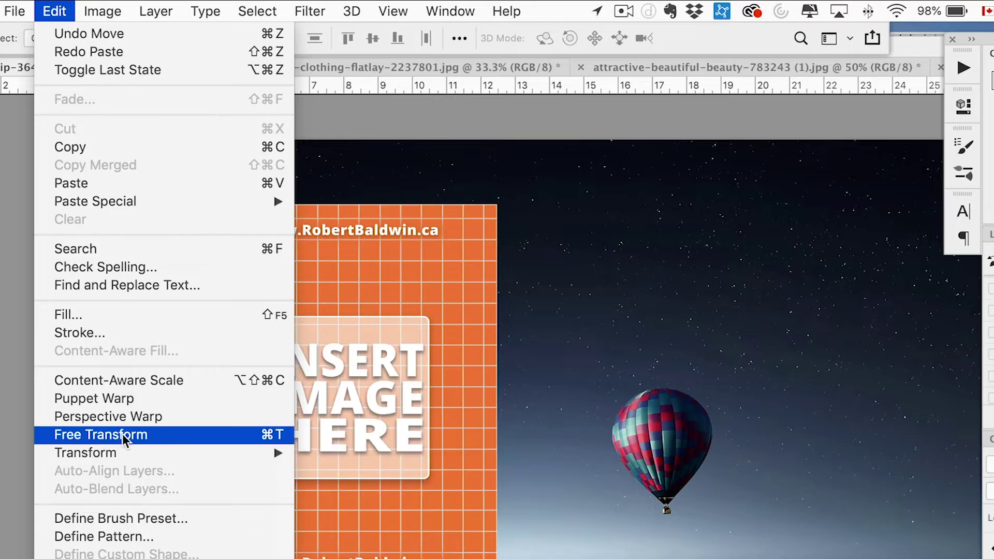
left_click(144, 438)
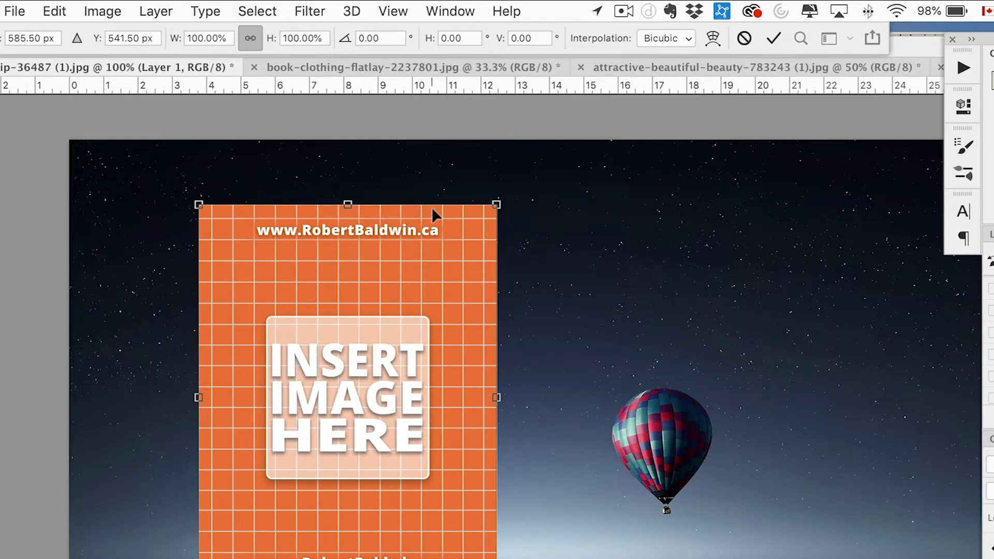
key("Return")
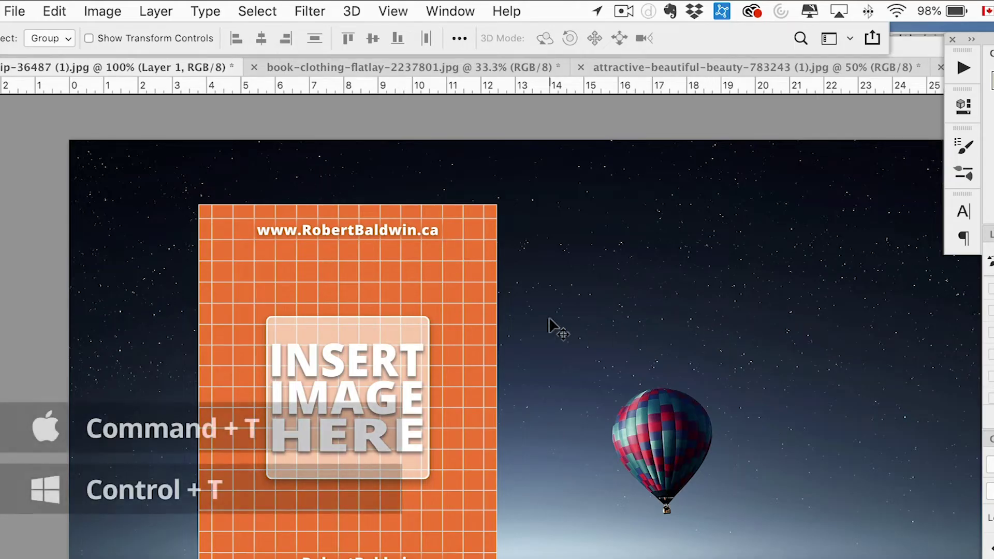
Step: Nudge the placeholder right and down, then scale it down to uncover the moon
key("super+t")
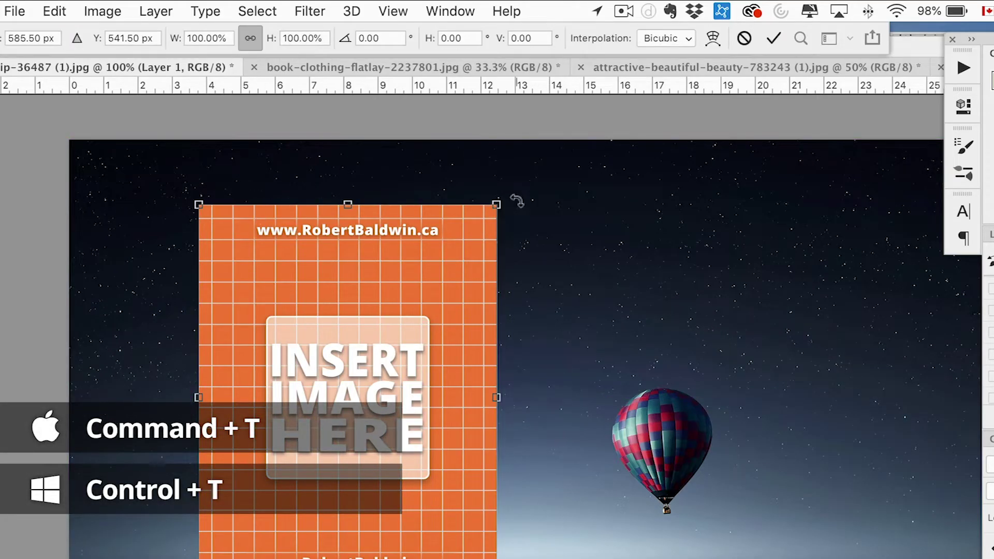
left_click_drag(318, 269, 335, 286)
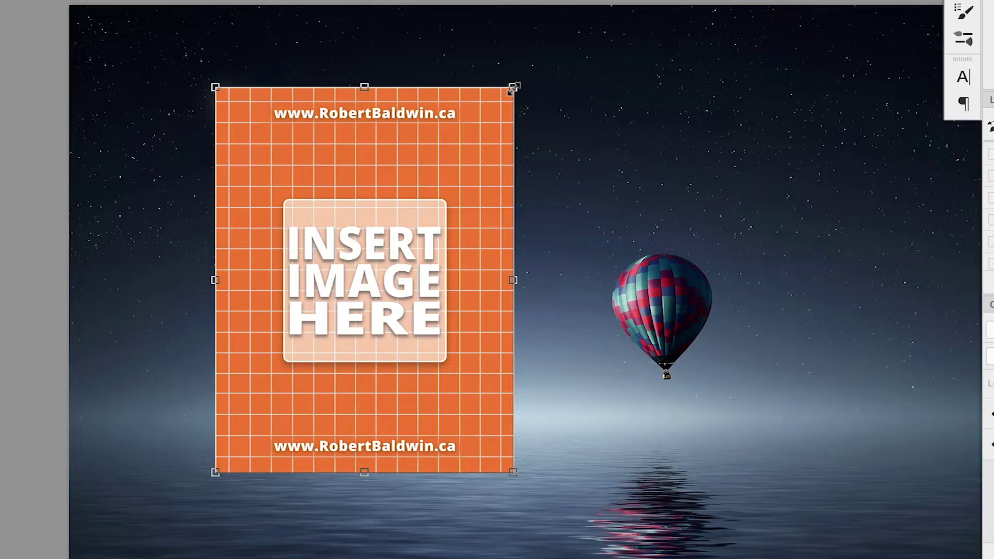
left_click_drag(505, 96, 422, 121)
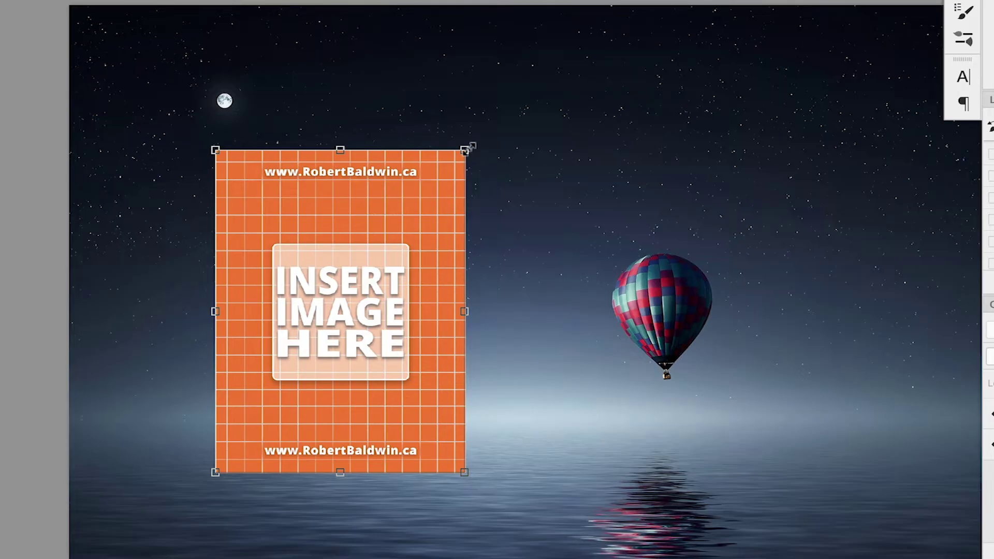
left_click_drag(459, 155, 561, 124)
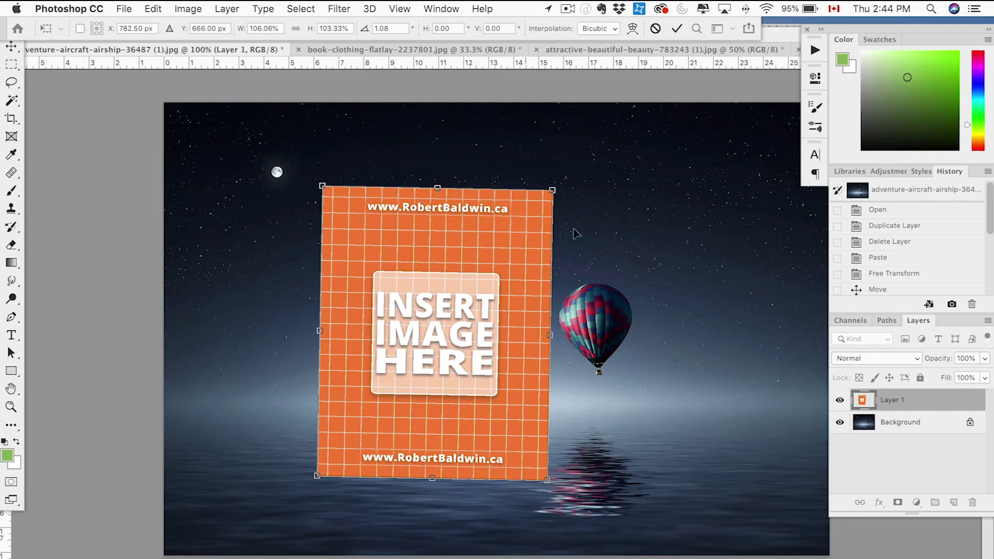
Step: Tweak the placeholder's width to about 101.22% wide by 98.61% high
mouse_move(552, 336)
left_mouse_down()
mouse_move(582, 332)
mouse_move(539, 331)
mouse_move(542, 339)
left_mouse_up()
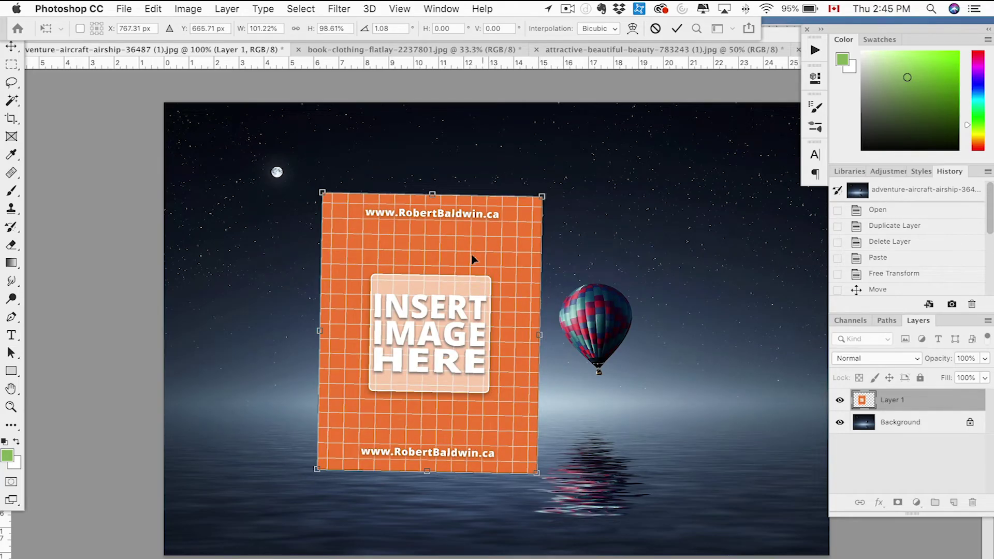
Step: Skew the placeholder using the Skew transform and apply it
right_click(483, 233)
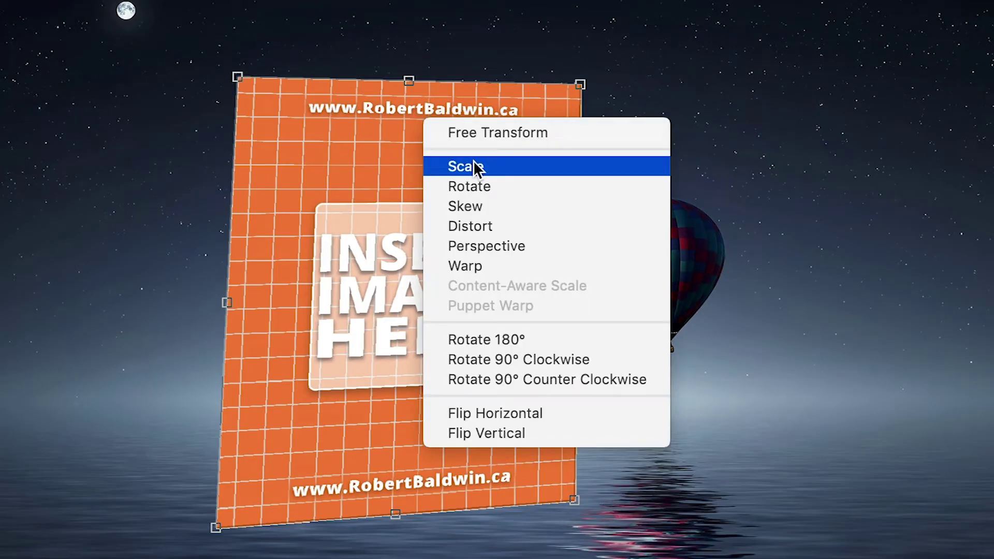
left_click(484, 206)
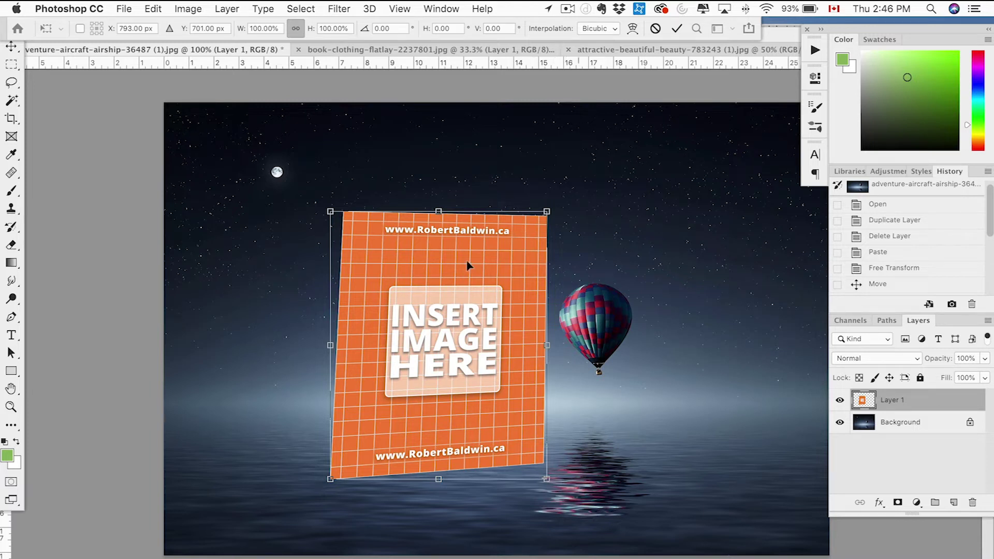
key("Return")
Step: Step back in History to restore the first scaled-down placeholder
left_click(895, 271)
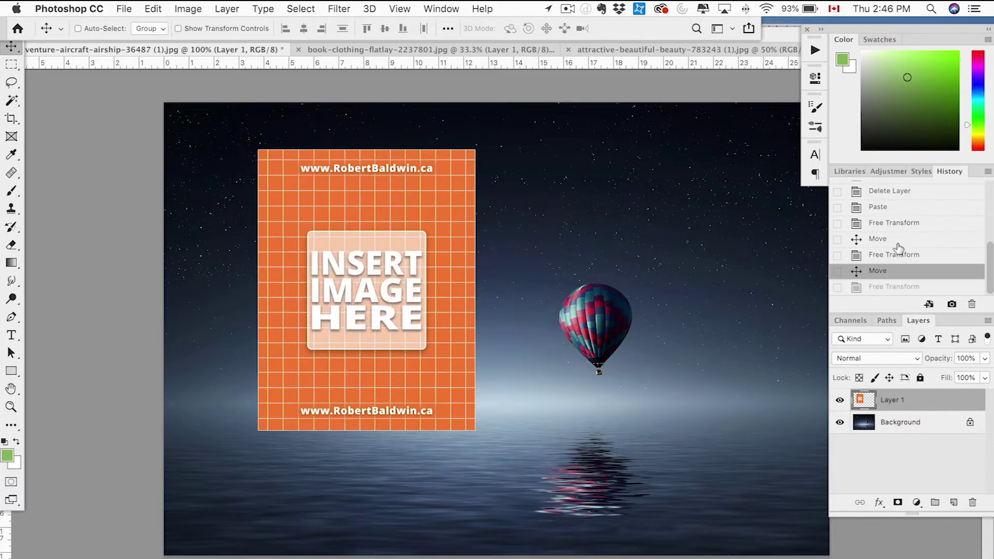
left_click(901, 208)
left_click(899, 227)
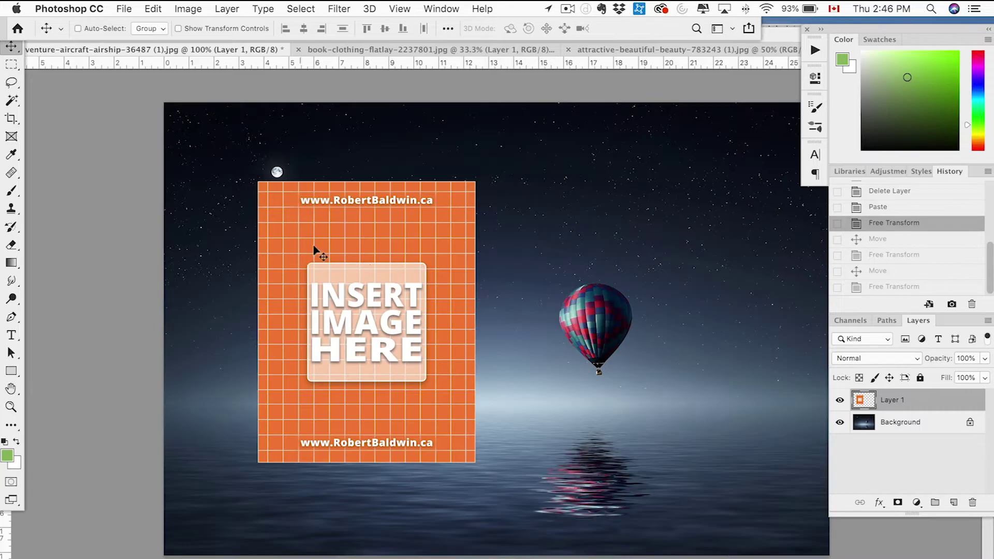
Step: Enlarge the placeholder evenly around its centre with Free Transform
key("super+t")
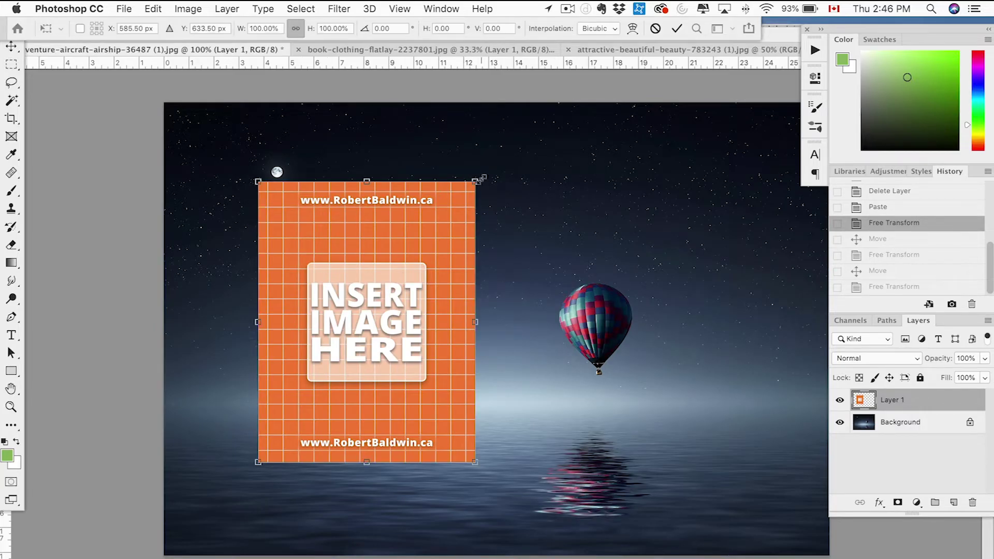
left_click_drag(476, 181, 510, 172)
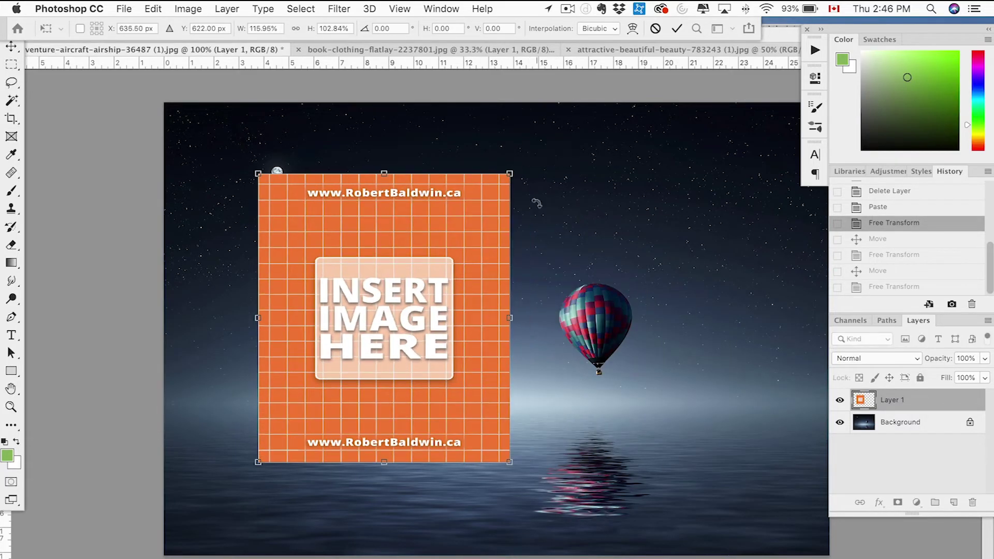
key("super+z")
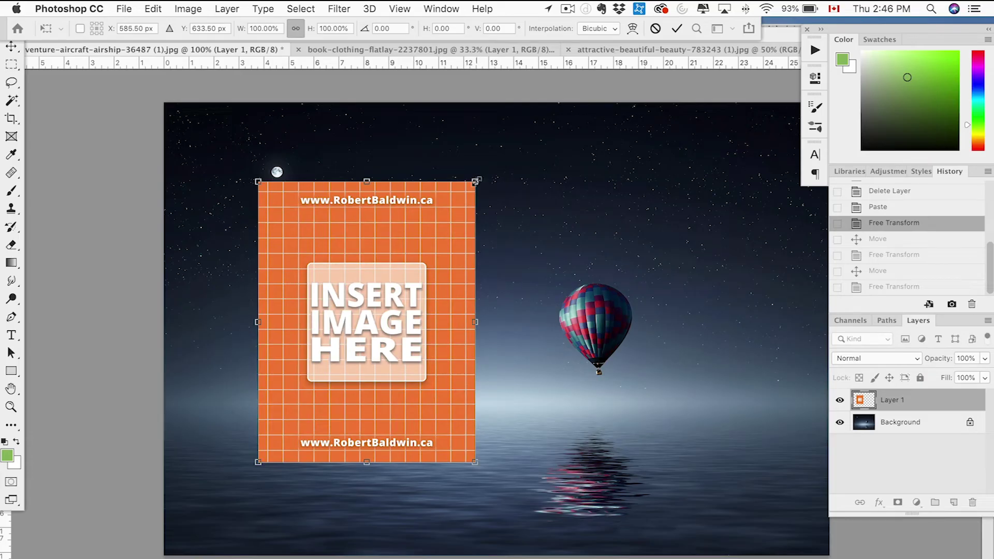
left_click_drag(475, 181, 445, 220)
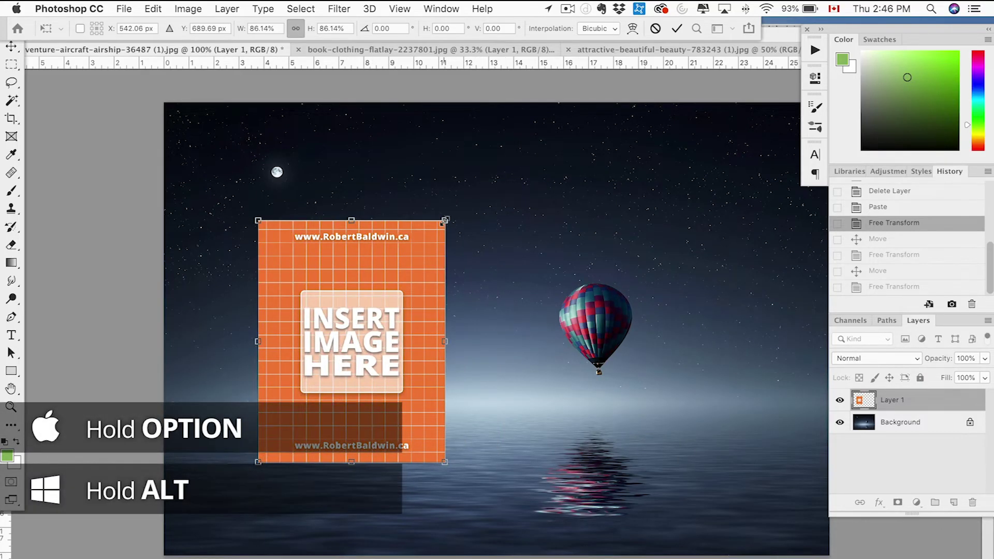
right_click(445, 222)
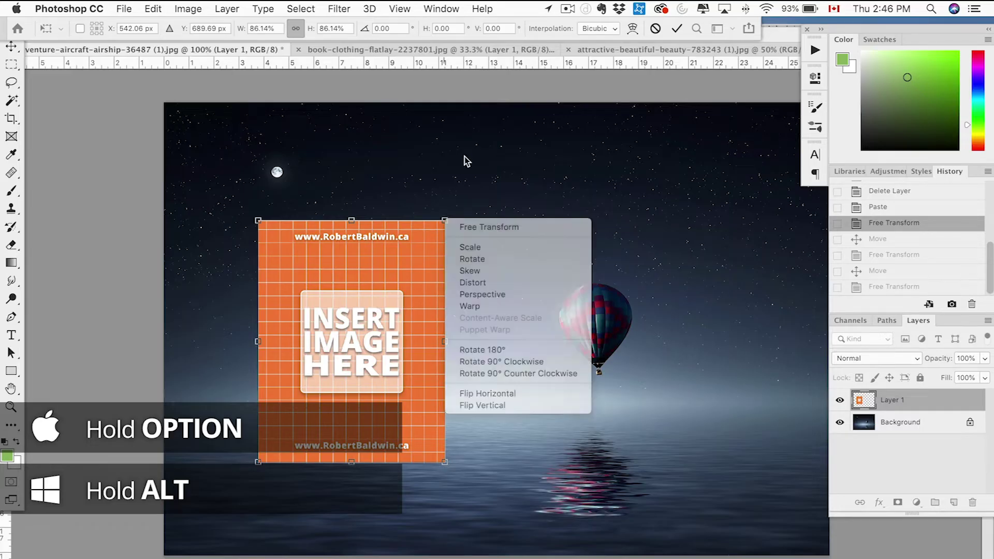
left_click(466, 160)
left_click_drag(444, 222, 472, 196)
Step: On the book photo, shrink the placeholder to 45.14%, move it onto the cover, tilt it 6.2°
key("Return")
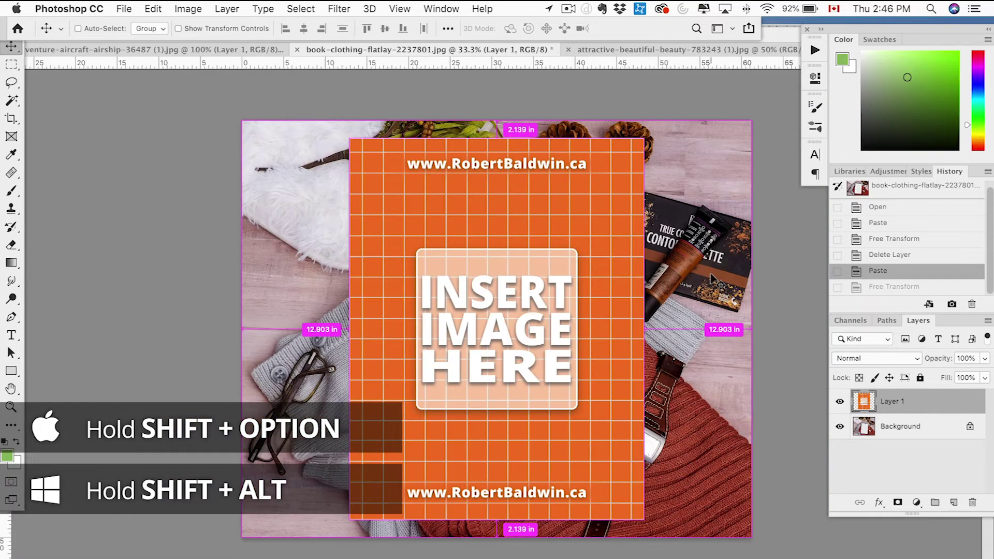
key("super+z")
key("super+t")
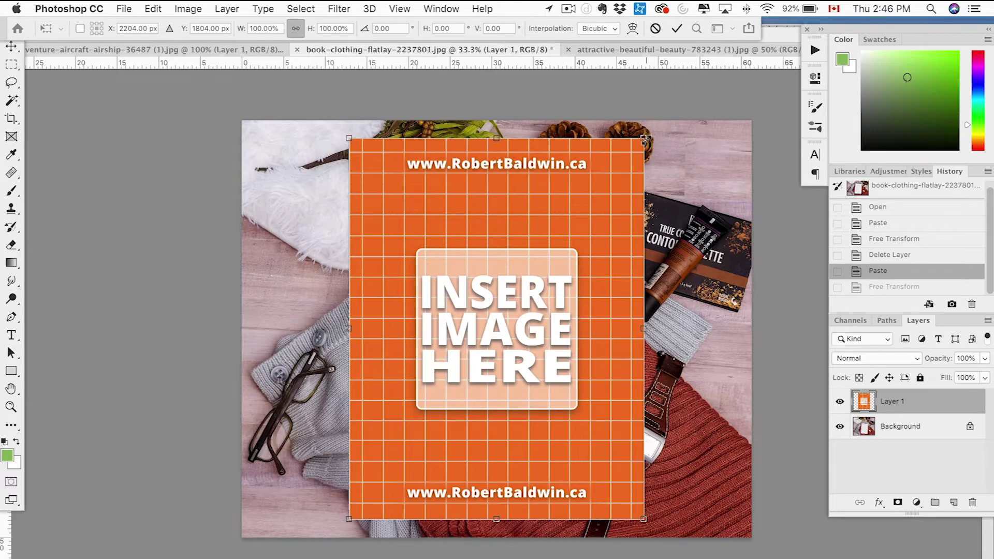
left_click_drag(644, 139, 563, 243)
left_click_drag(477, 296, 488, 352)
left_click_drag(581, 284, 592, 289)
left_click_drag(620, 206, 620, 202)
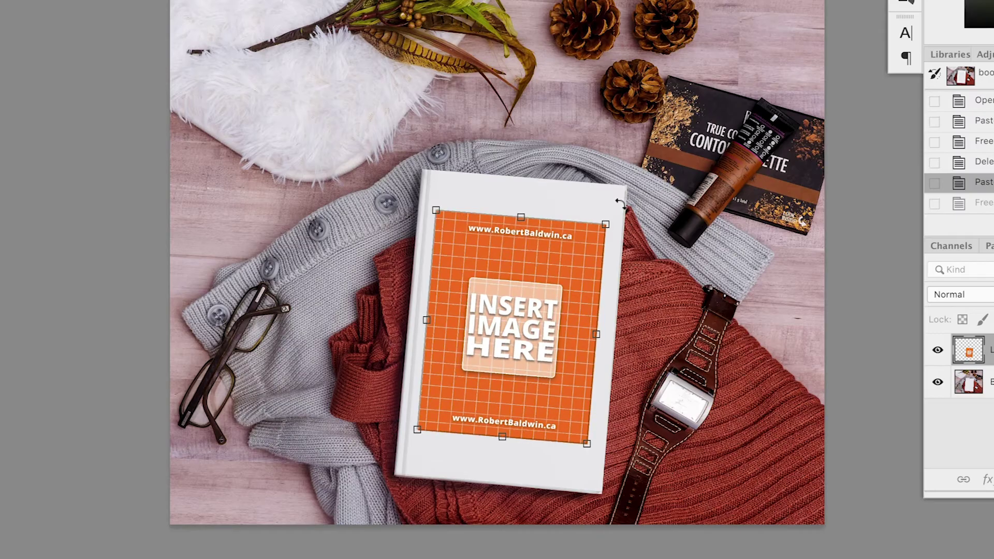
Step: Distort the placeholder so its four corners meet the book cover's corners
right_click(510, 271)
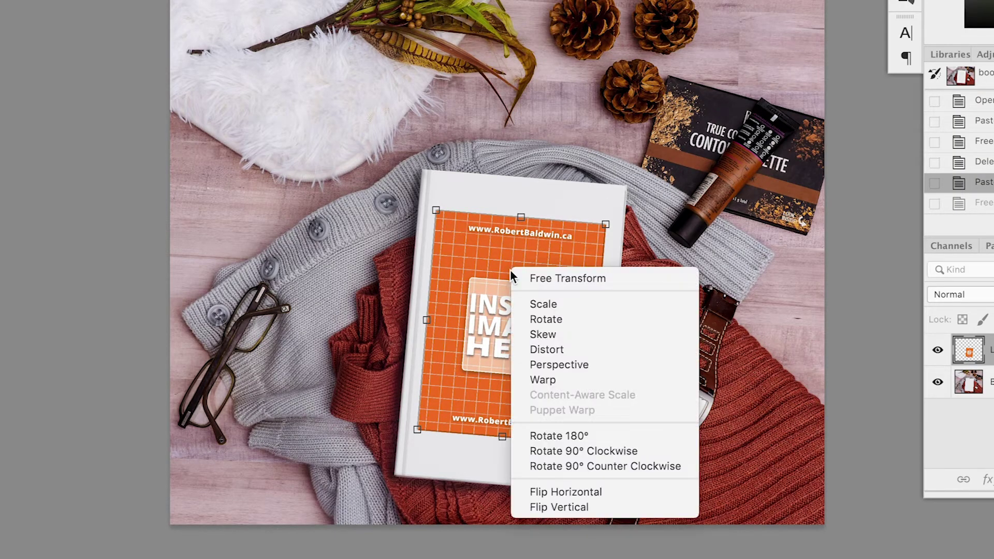
left_click(551, 349)
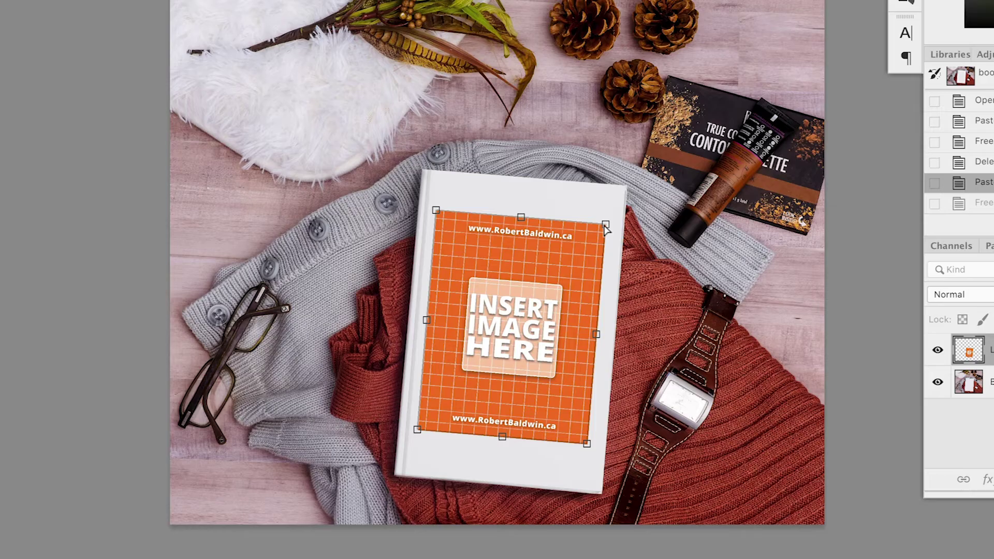
left_click_drag(604, 226, 627, 185)
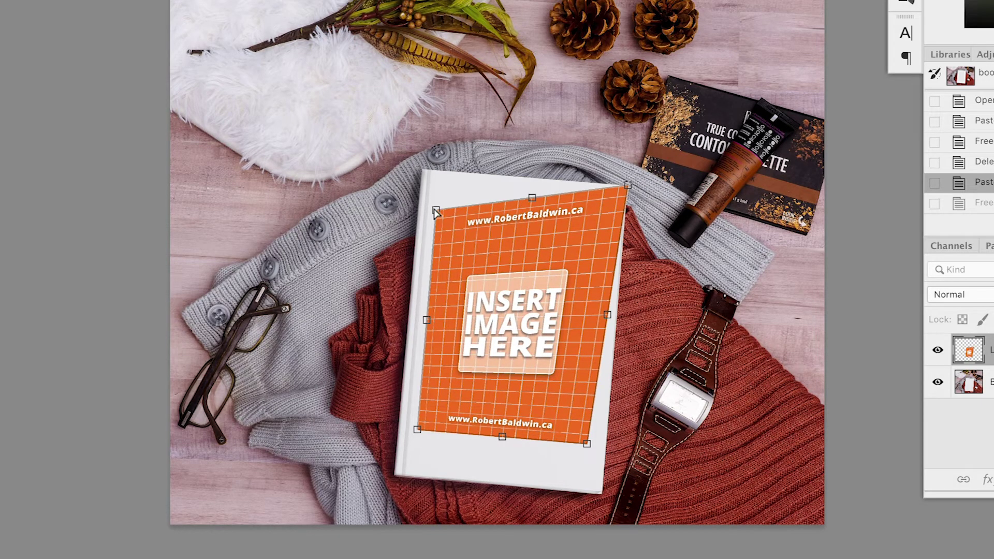
left_click_drag(436, 212, 427, 172)
key("ctrl+plus")
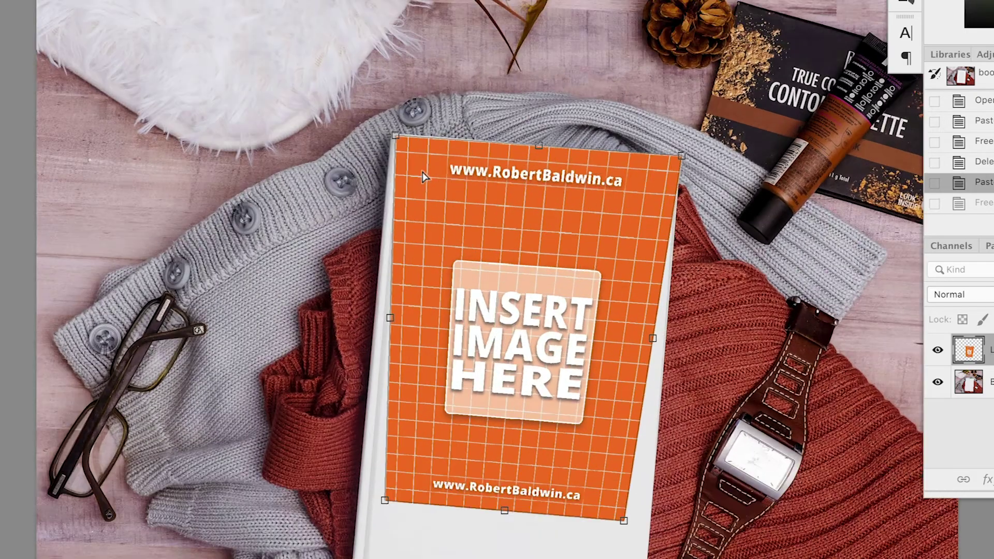
key("ctrl+plus")
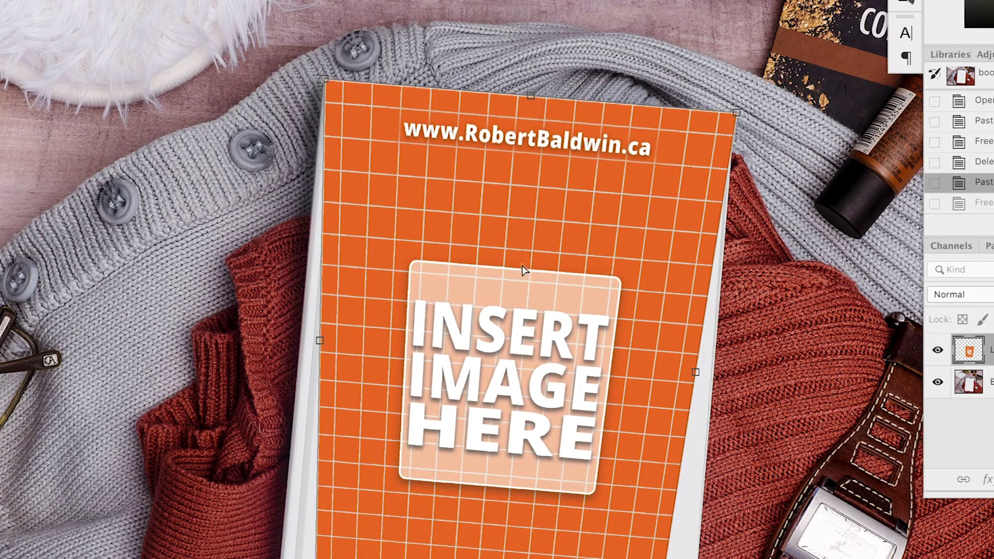
scroll(526, 272, "down", 4)
left_click_drag(653, 443, 681, 543)
left_click_drag(317, 415, 267, 507)
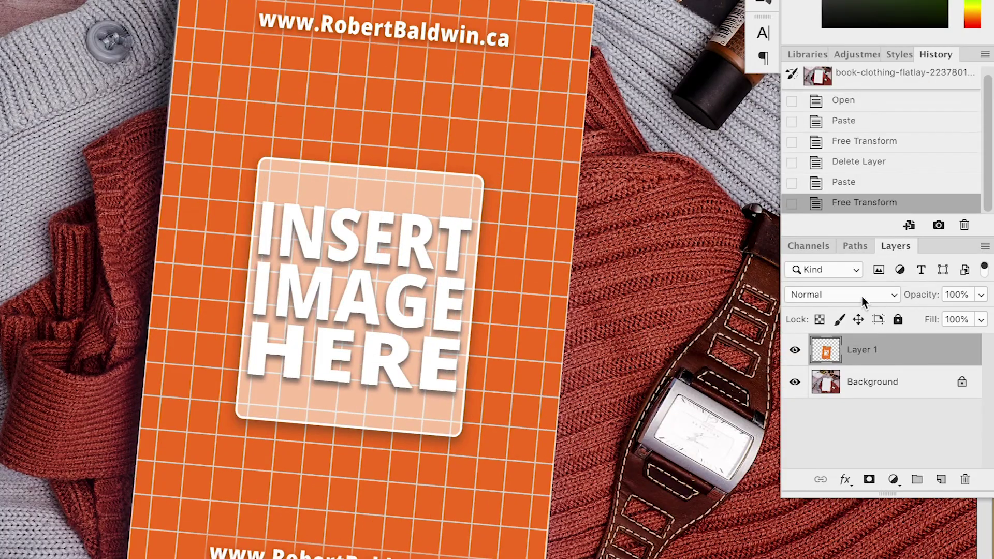
Step: Apply the distortion and set Layer 1's blend mode to Multiply
left_click(862, 295)
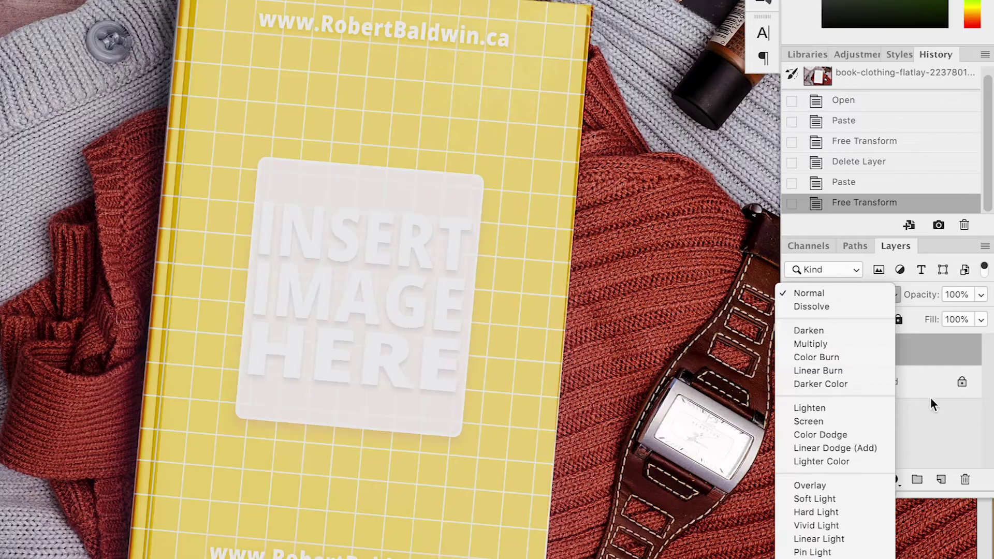
left_click(930, 397)
left_click(842, 297)
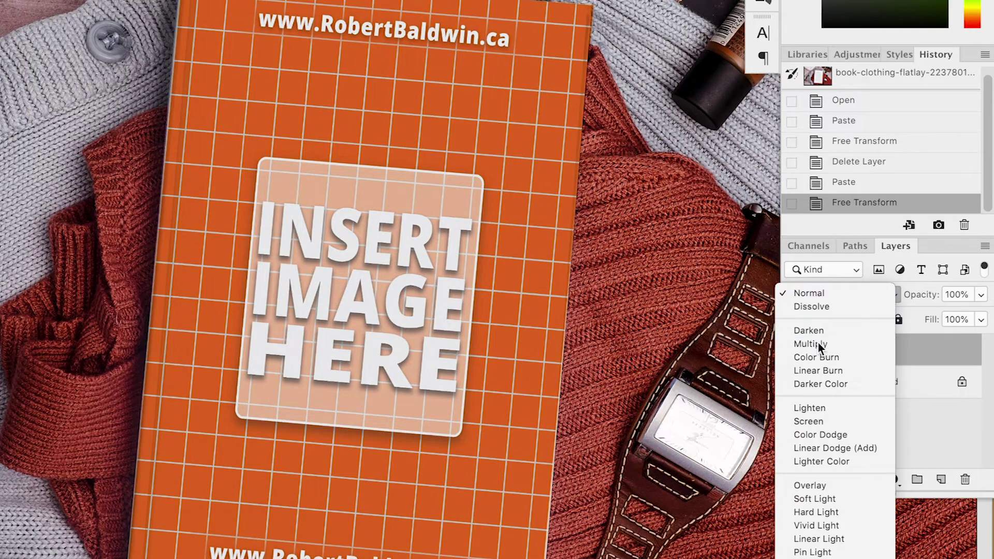
left_click(818, 344)
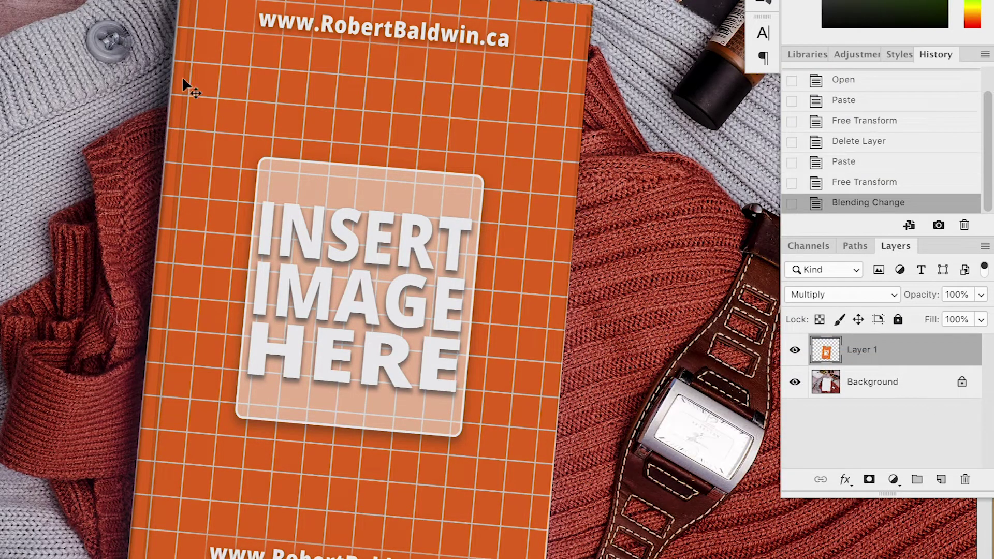
Step: Fit the whole book photo on screen and put transform handles on the cover layer
key("ctrl+0")
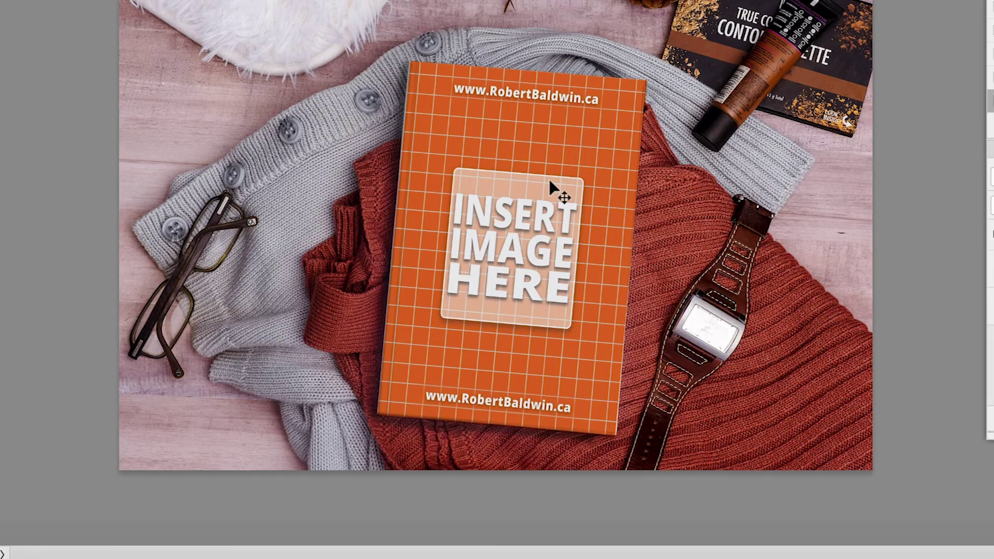
left_click(539, 155)
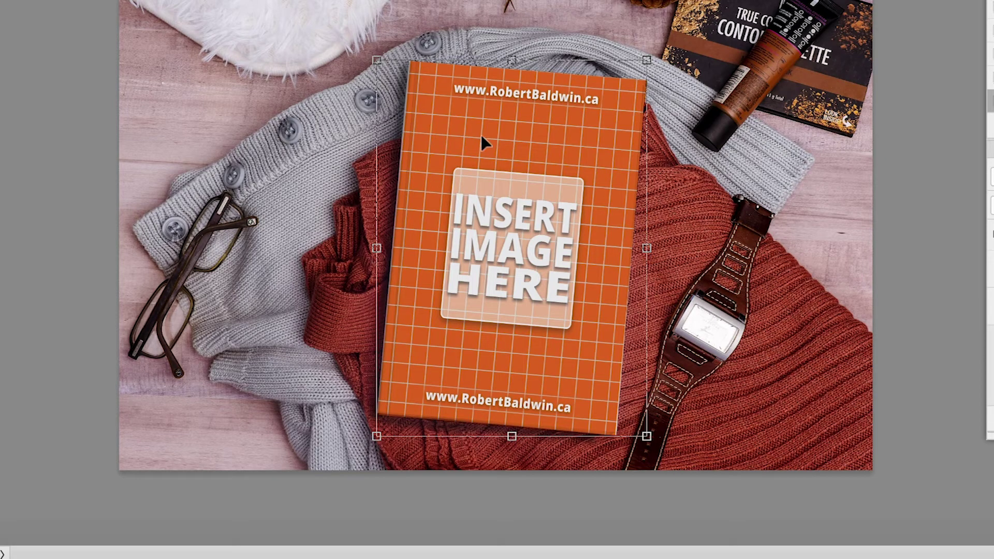
Step: Commit the transform on the orange book cover layer
key("Return")
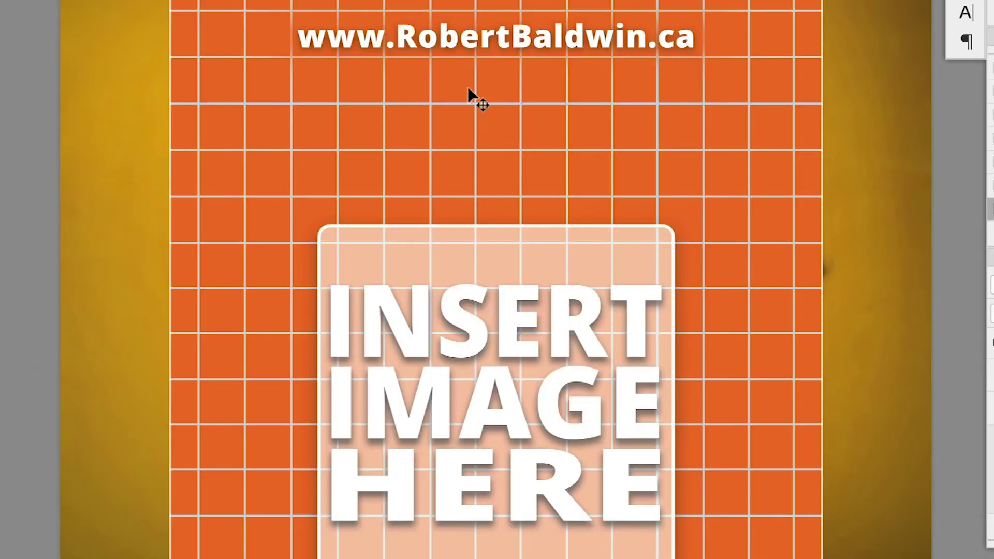
Step: Shrink the pasted orange placeholder down over the woman's shirt
key("ctrl+t")
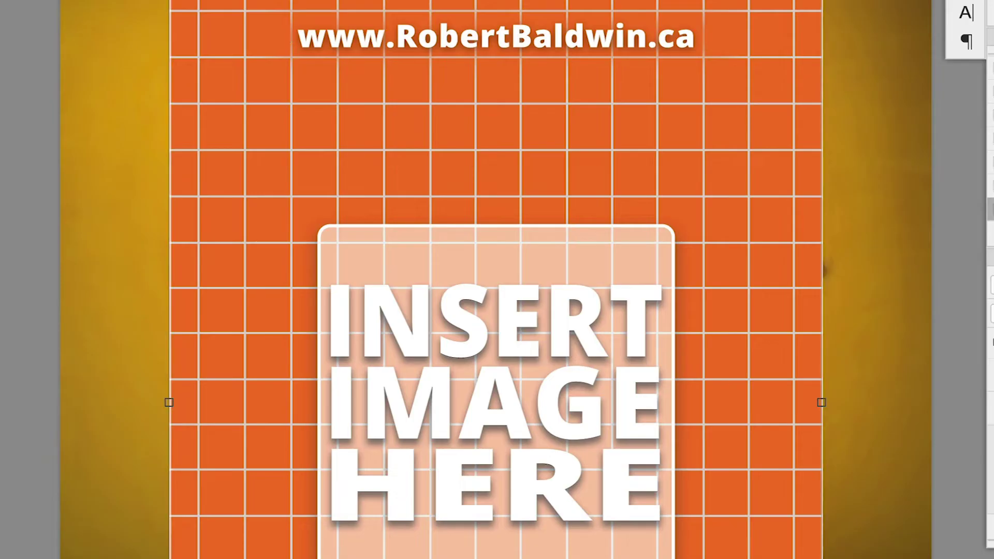
left_click_drag(171, 1, 389, 319)
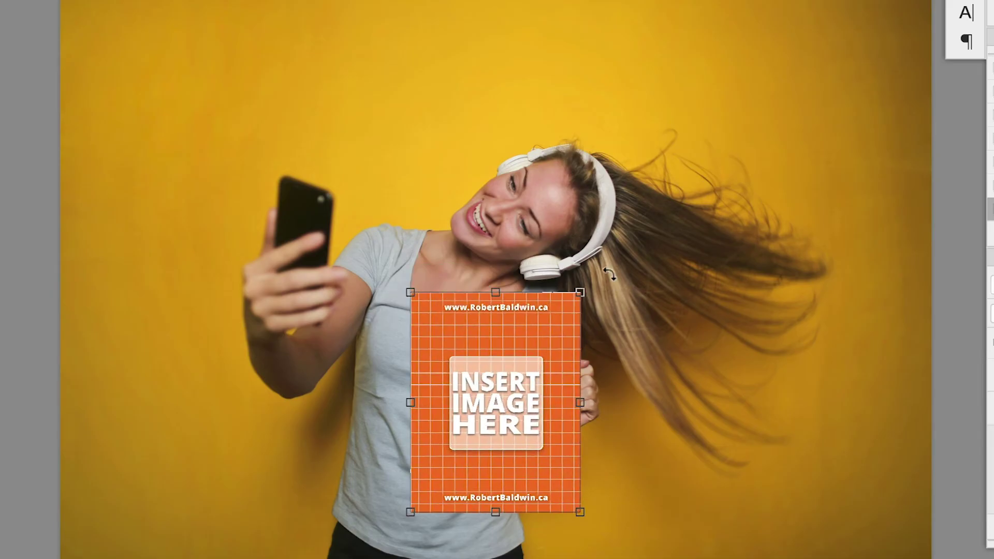
key("ctrl+plus")
key("ctrl+plus")
scroll(601, 168, "down", 6)
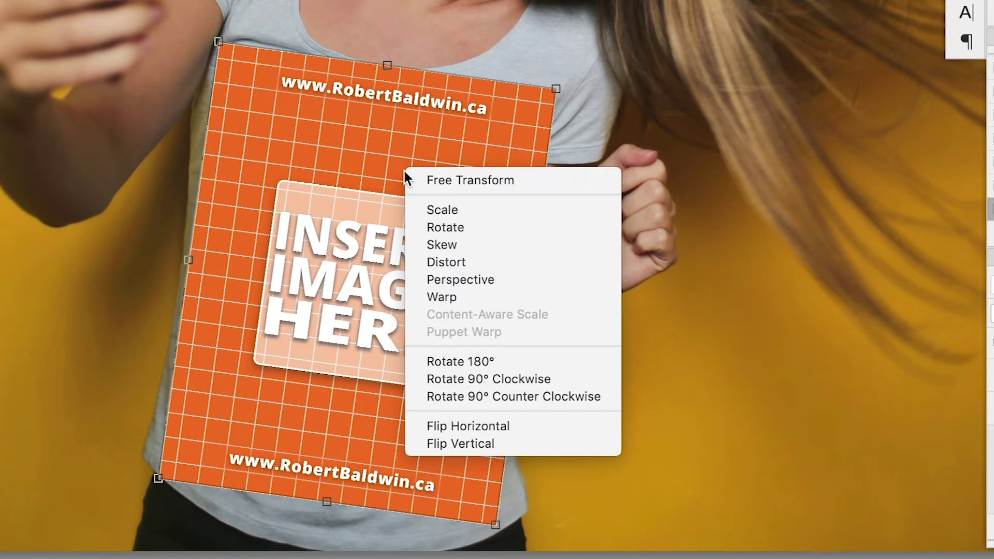
Step: Distort the placeholder's four corners onto the front of the grey t-shirt
left_click(567, 77)
left_click_drag(562, 87, 526, 100)
left_click_drag(217, 44, 230, 25)
left_click_drag(158, 478, 159, 426)
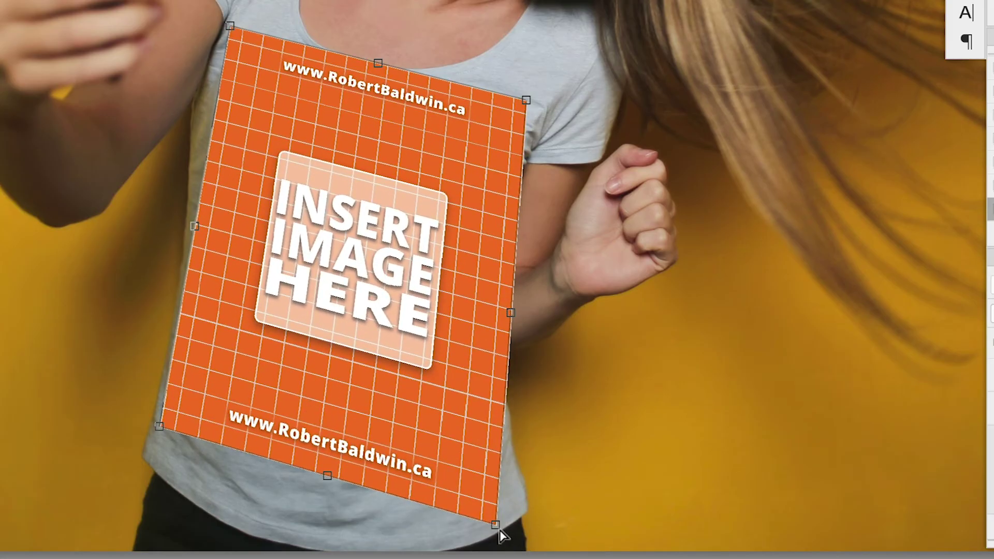
left_click_drag(496, 524, 474, 479)
scroll(397, 244, "down", 4)
Step: Switch the placeholder's transform to Warp mode
right_click(349, 139)
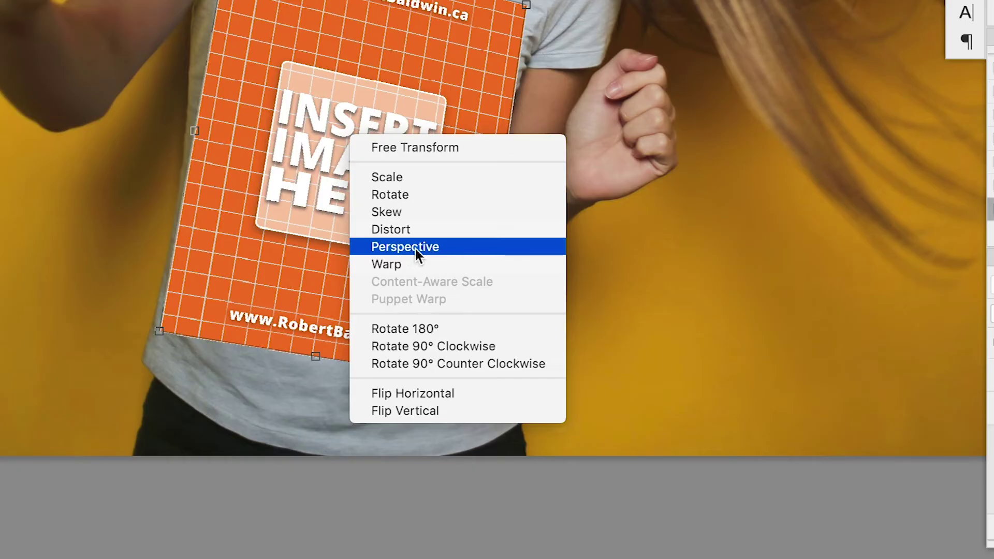
left_click(396, 264)
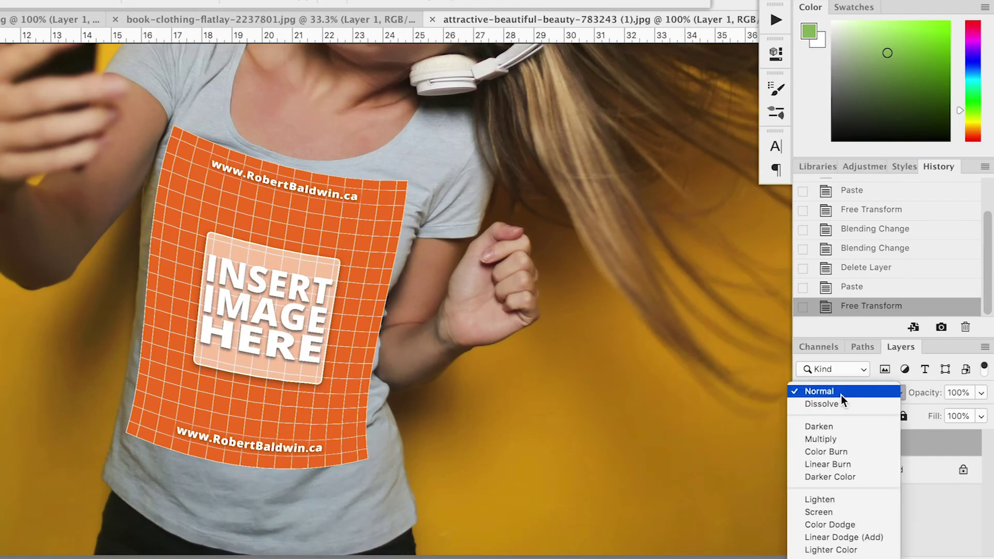
Step: Set Layer 1's blend mode to Multiply on the t-shirt, then return to the balloon photo
left_click(838, 439)
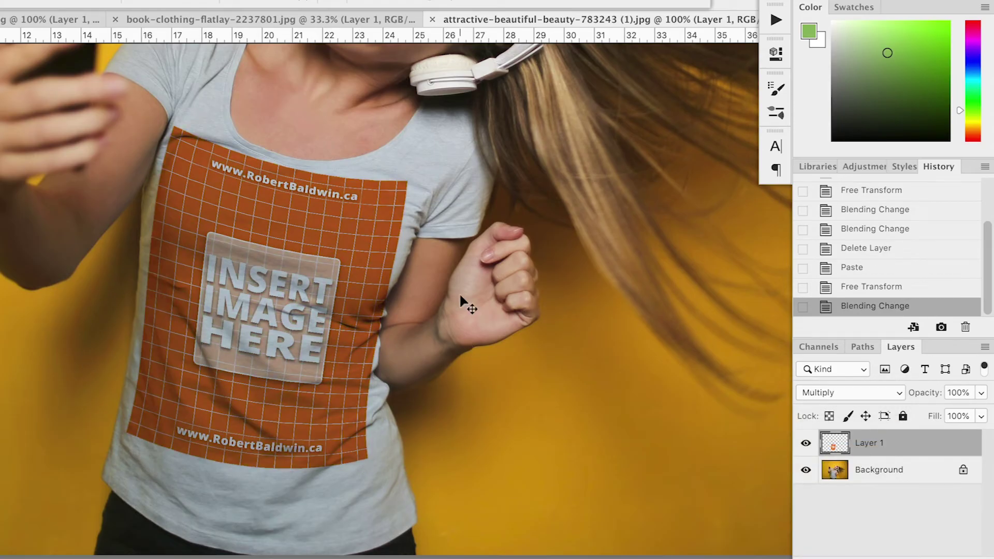
scroll(460, 296, "down", 1)
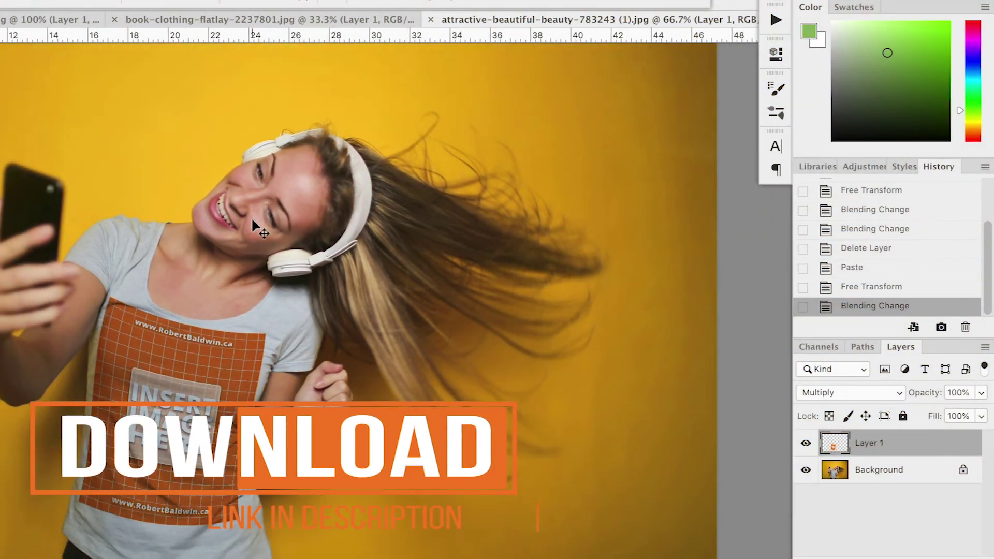
scroll(251, 217, "left", 5)
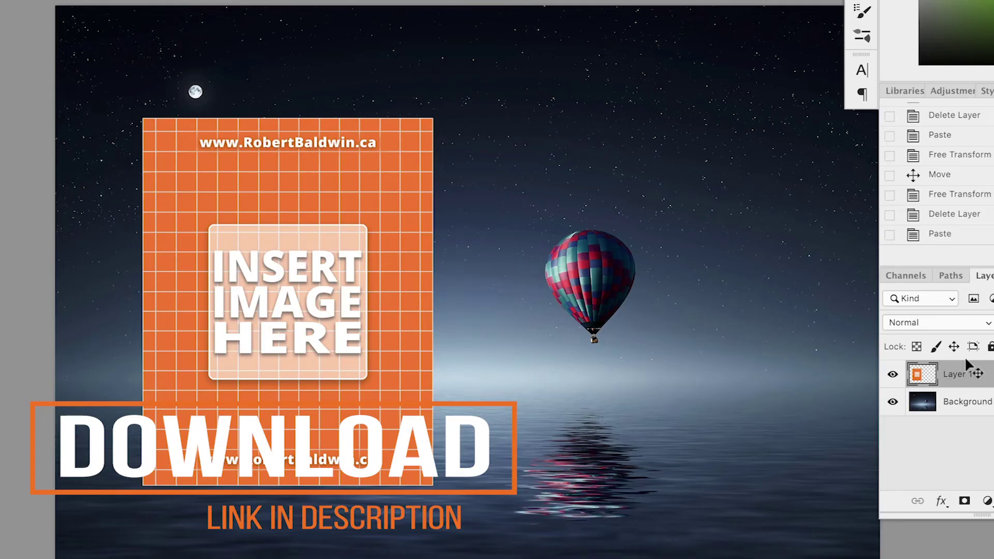
key("ctrl+t")
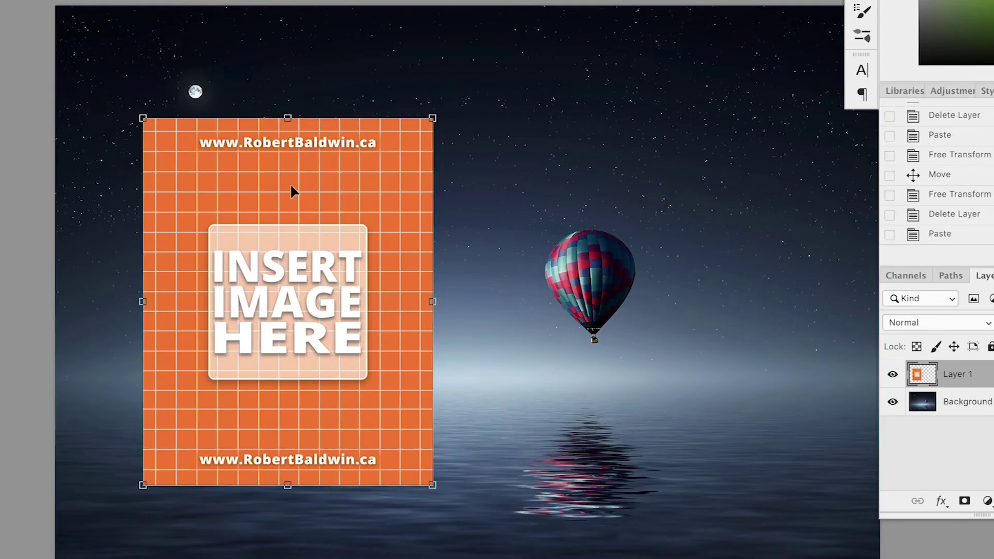
right_click(292, 192)
left_click(376, 275)
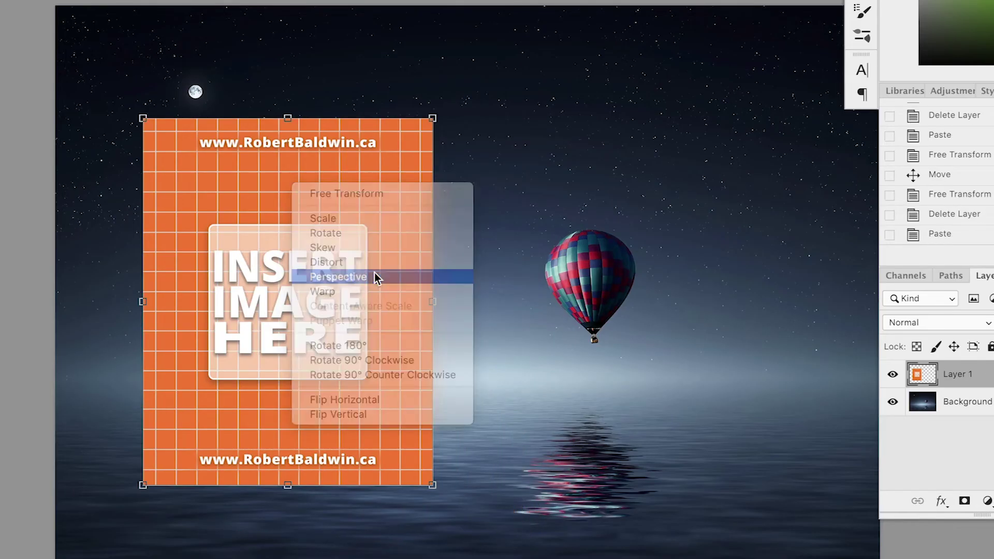
left_click_drag(435, 121, 472, 150)
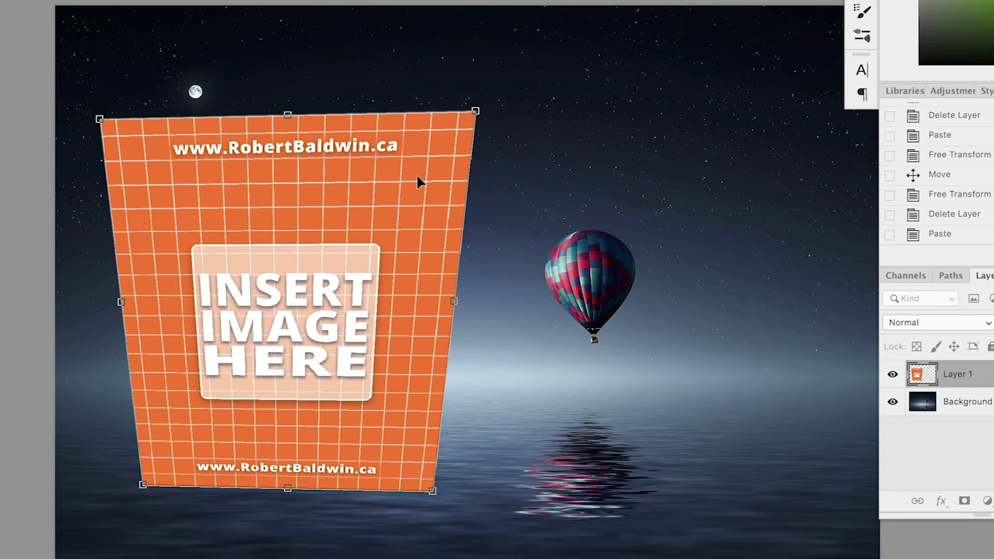
key("Return")
key("ctrl+z")
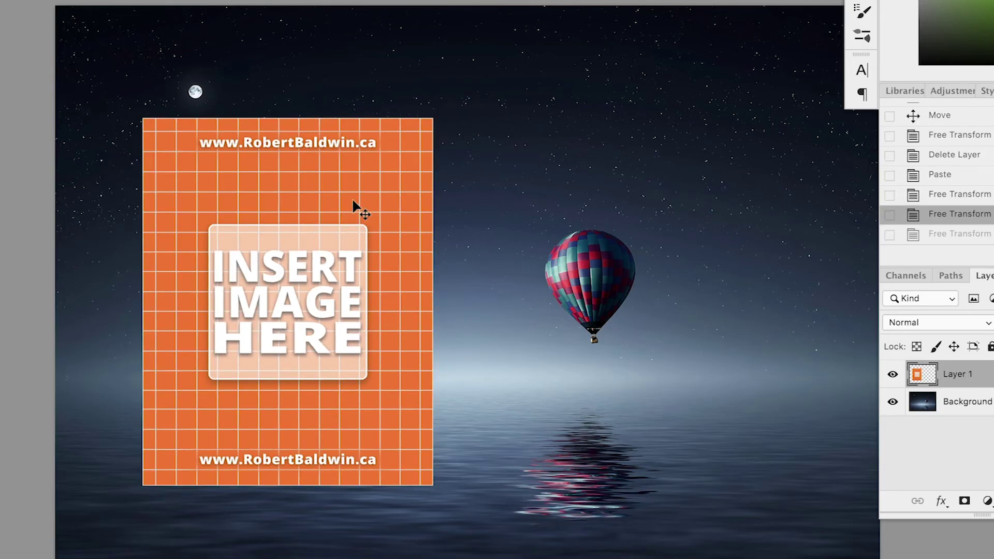
key("ctrl+t")
right_click(304, 182)
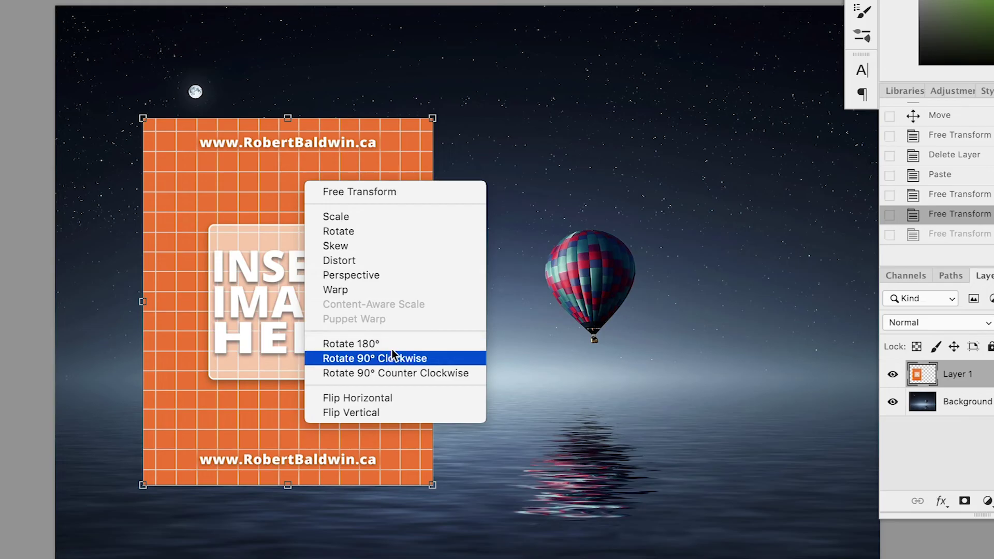
left_click(420, 357)
right_click(340, 219)
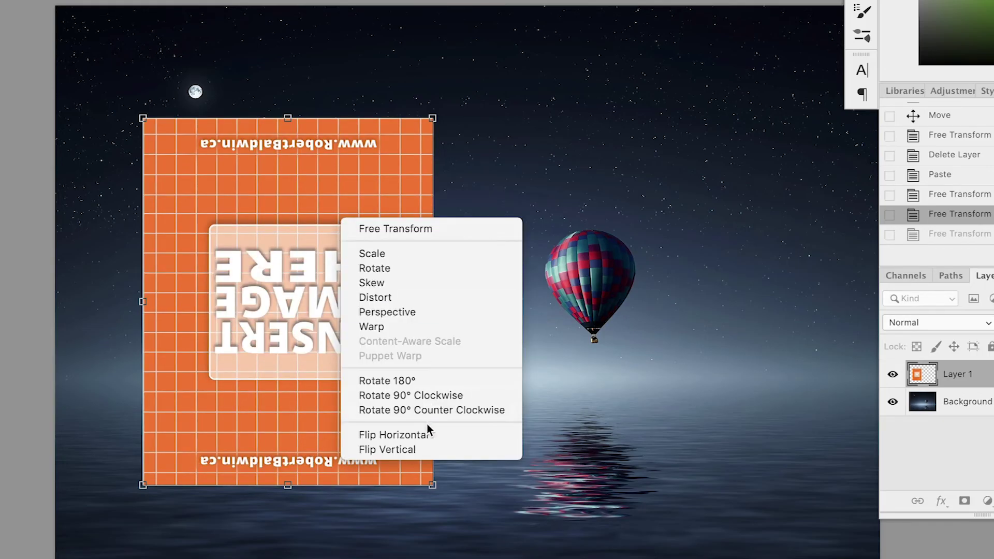
left_click(432, 395)
right_click(358, 249)
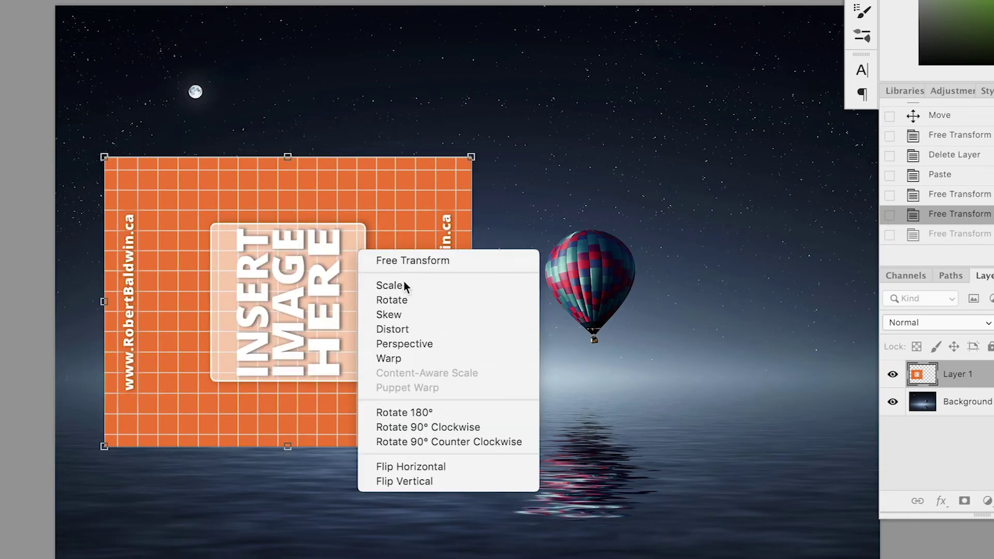
left_click(450, 425)
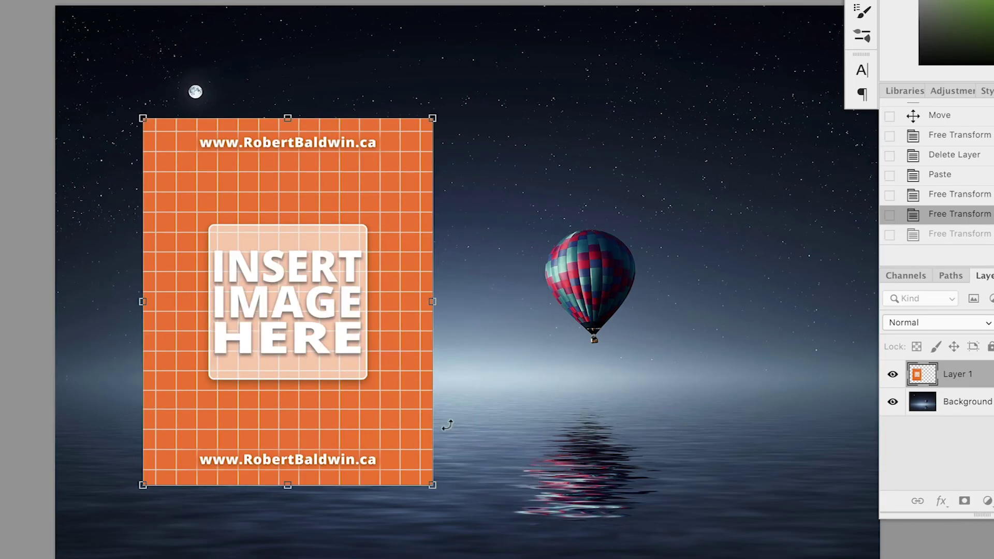
right_click(388, 202)
left_click(438, 421)
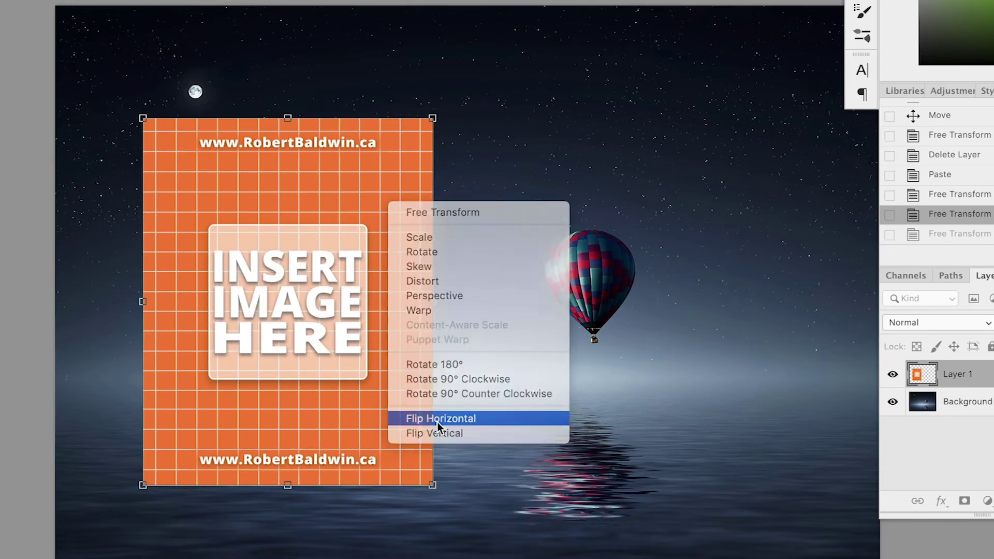
right_click(345, 283)
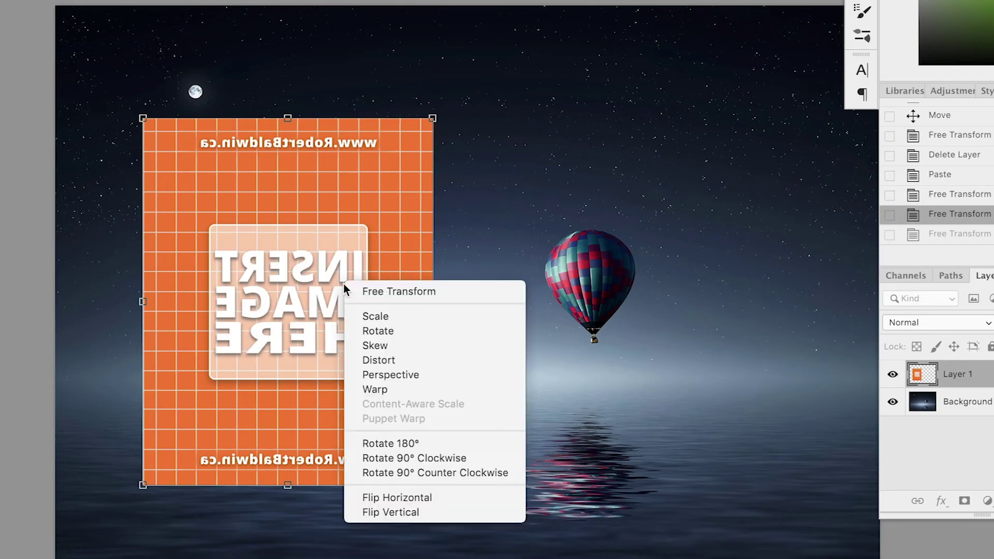
left_click(403, 519)
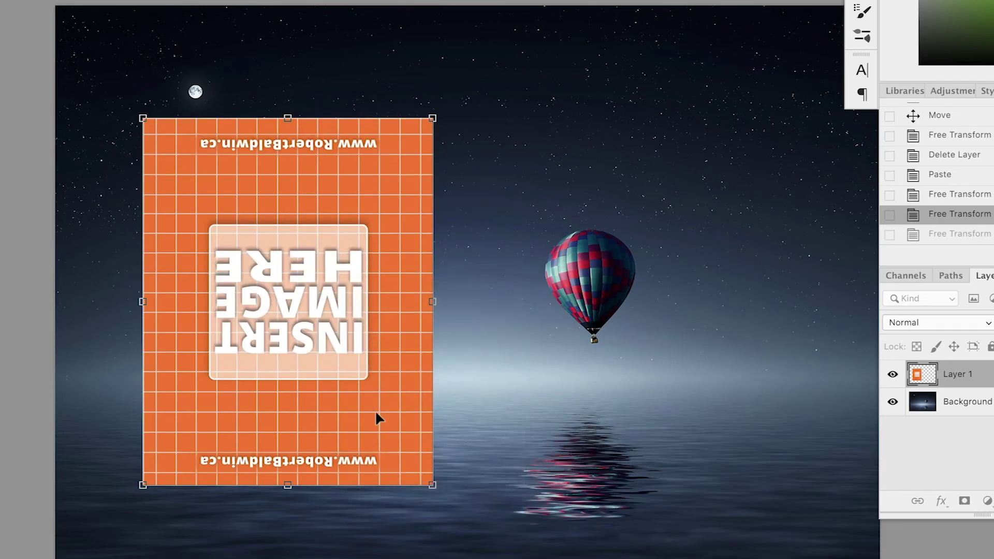
right_click(342, 217)
left_click(437, 375)
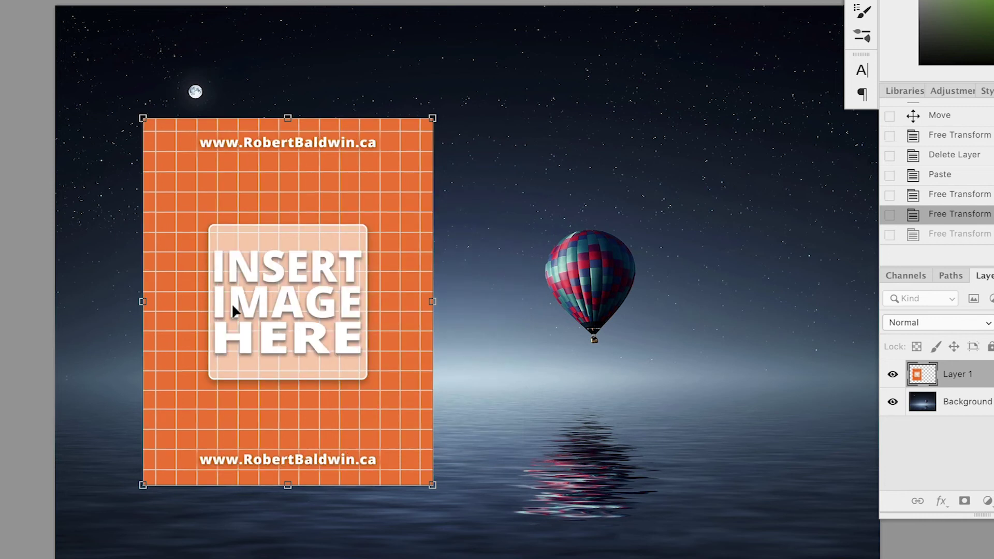
key("Return")
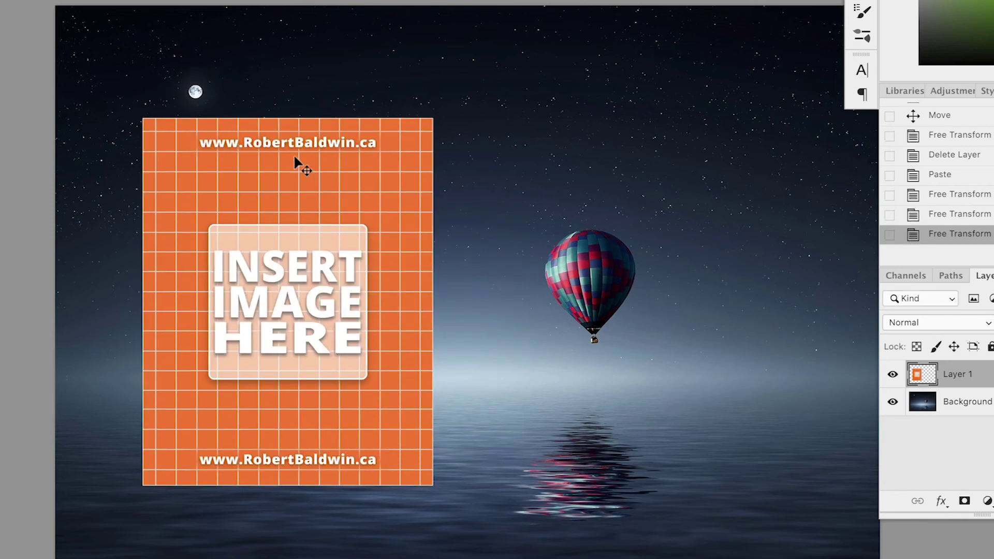
key("super+t")
right_click(314, 164)
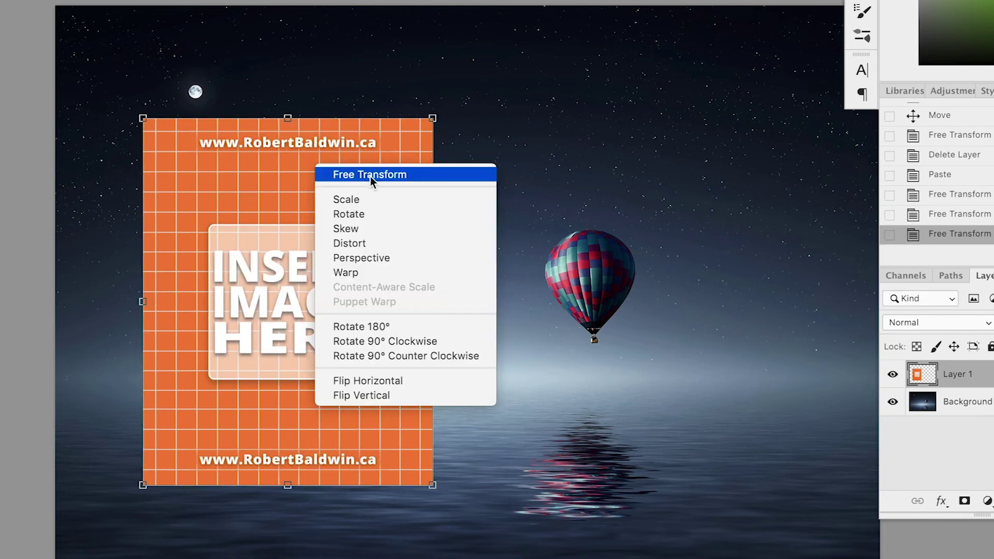
left_click(510, 118)
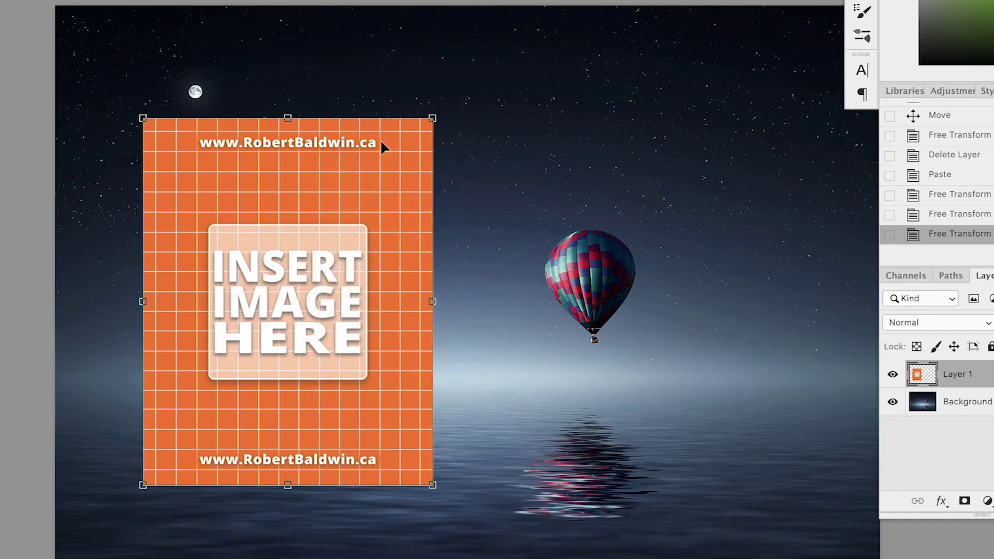
key("Escape")
Step: Drag the orange placeholder up and right so it overlaps the balloon's left side
left_click_drag(314, 185, 444, 161)
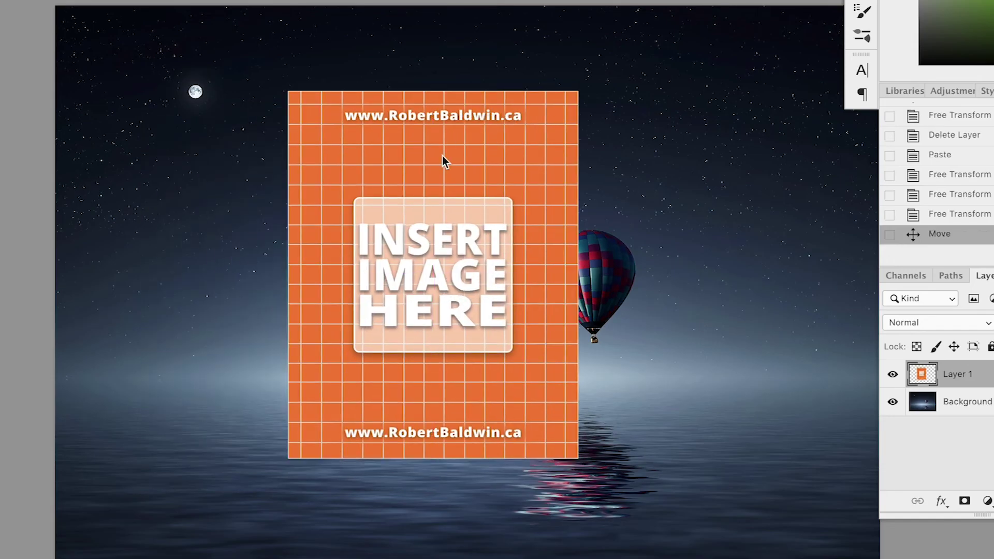